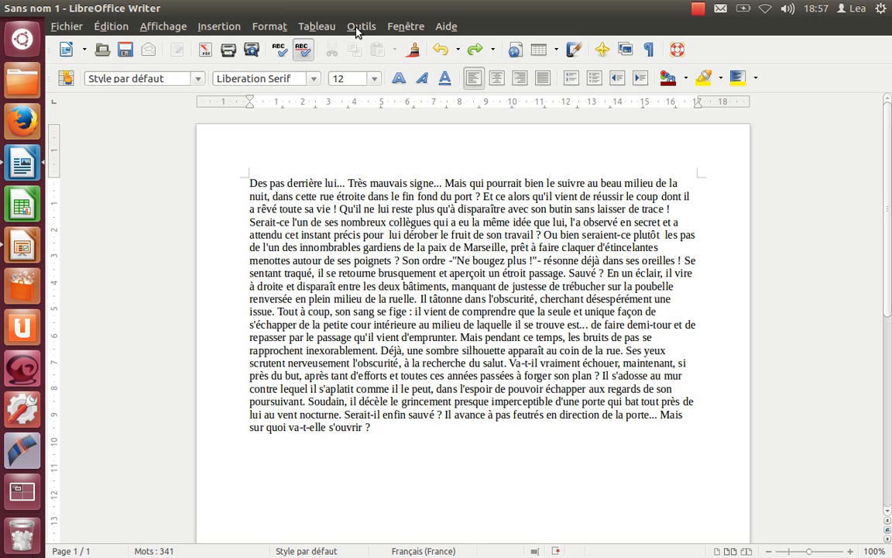
Turn on line numbering for the document, with format "1, 2, 3, ..." and position "À gauche"
click(359, 28)
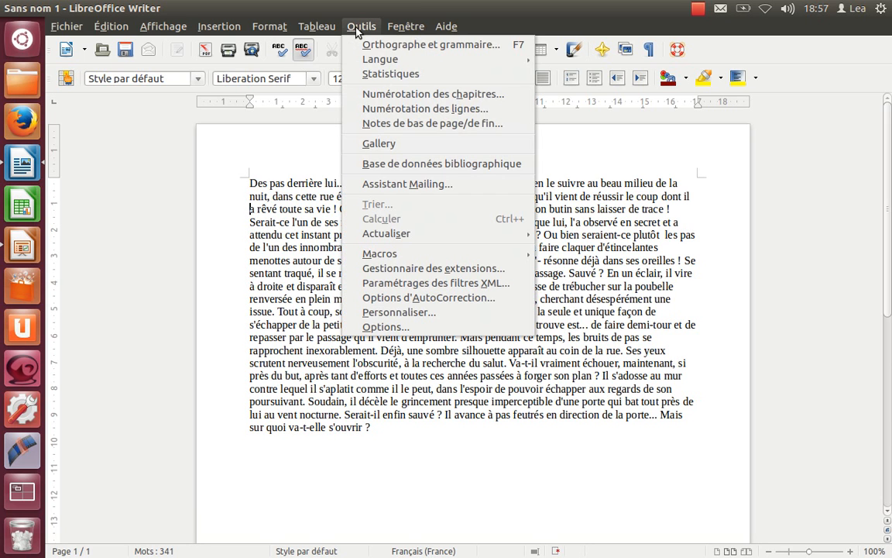
click(379, 109)
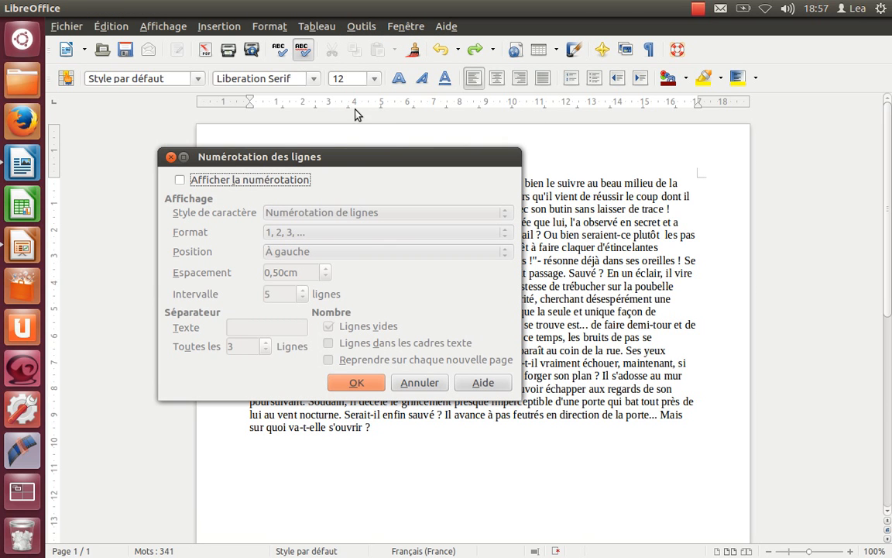
click(180, 181)
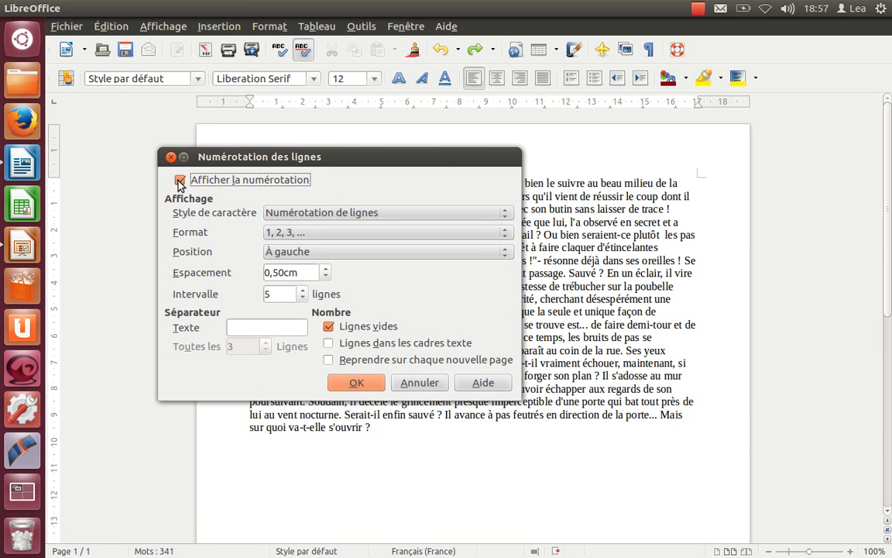
click(315, 237)
click(314, 236)
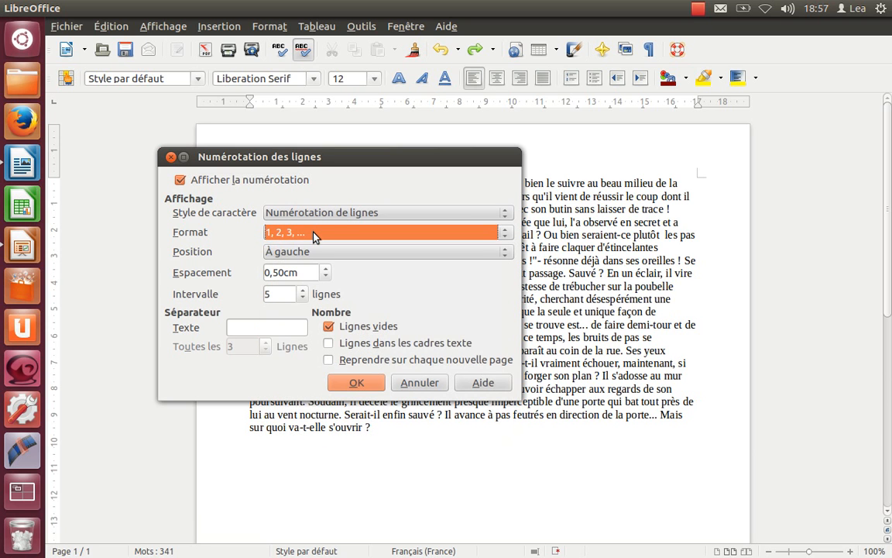
click(313, 253)
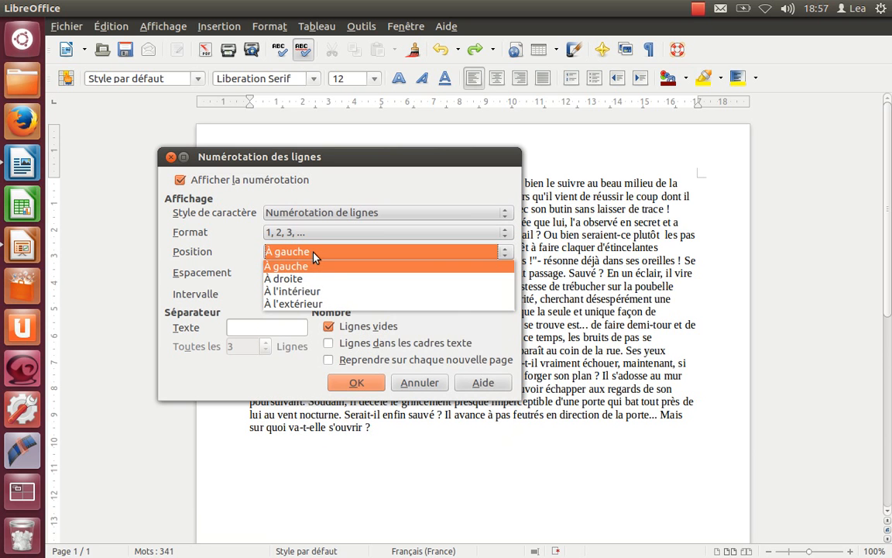
click(314, 254)
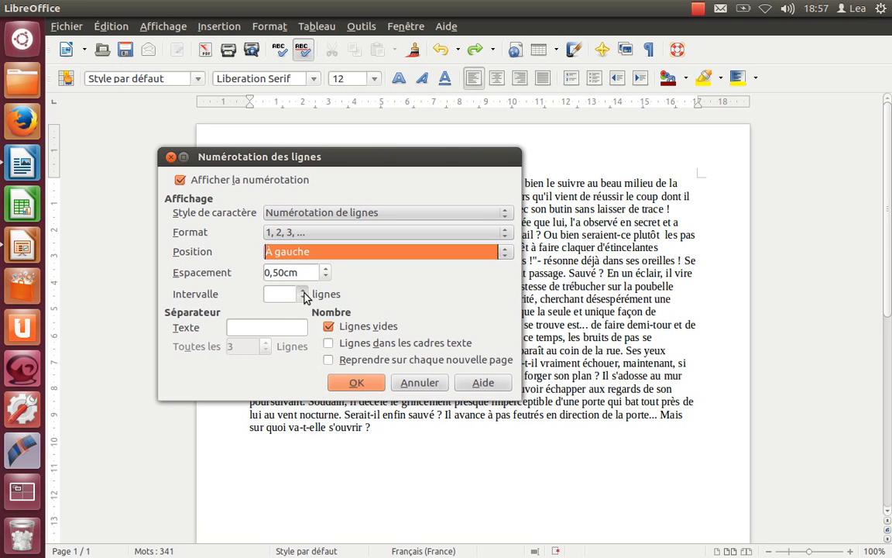
Set the line numbering interval to 3 lines
click(303, 291)
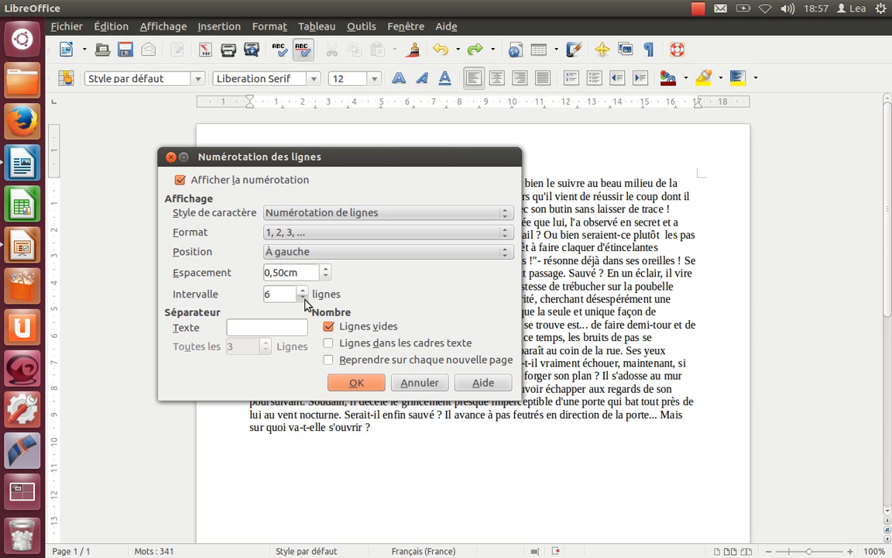
click(303, 298)
click(303, 298)
click(303, 298)
Exclude blank lines from the line numbering, include lines in text frames, and apply the settings
click(331, 328)
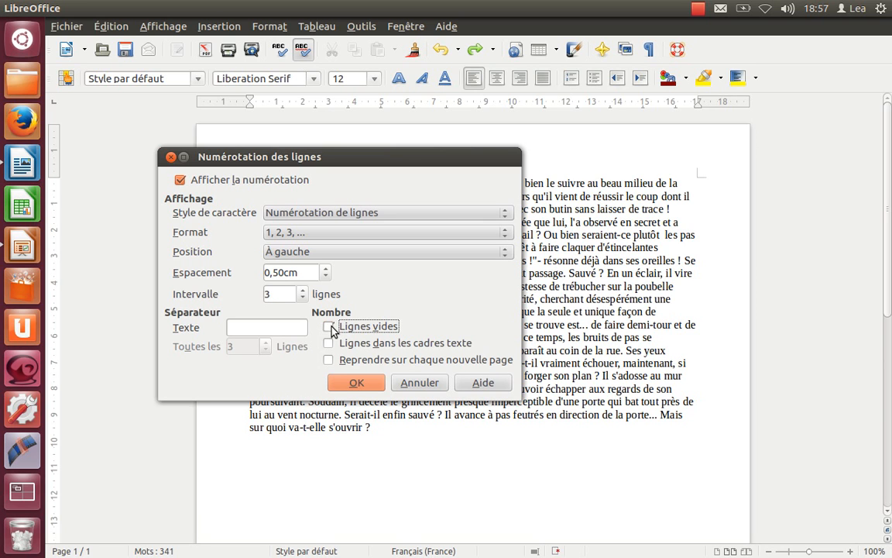
click(331, 344)
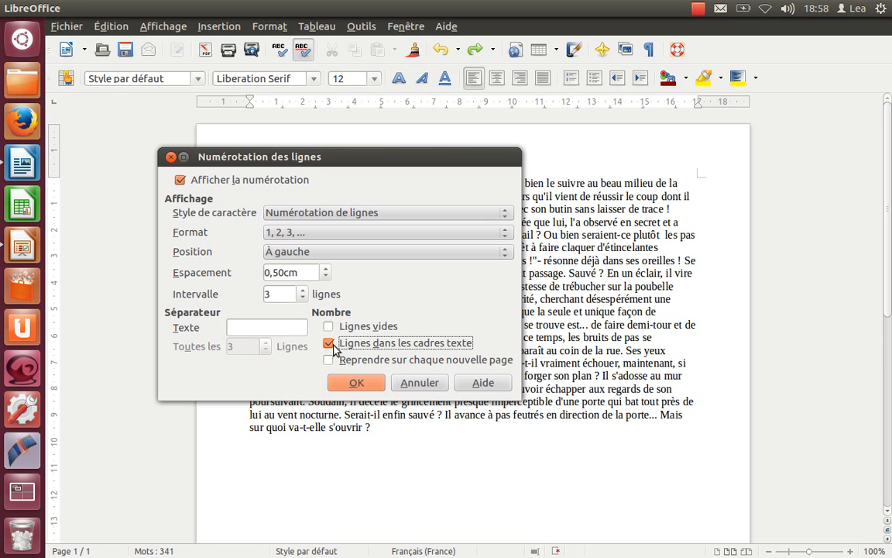
click(358, 382)
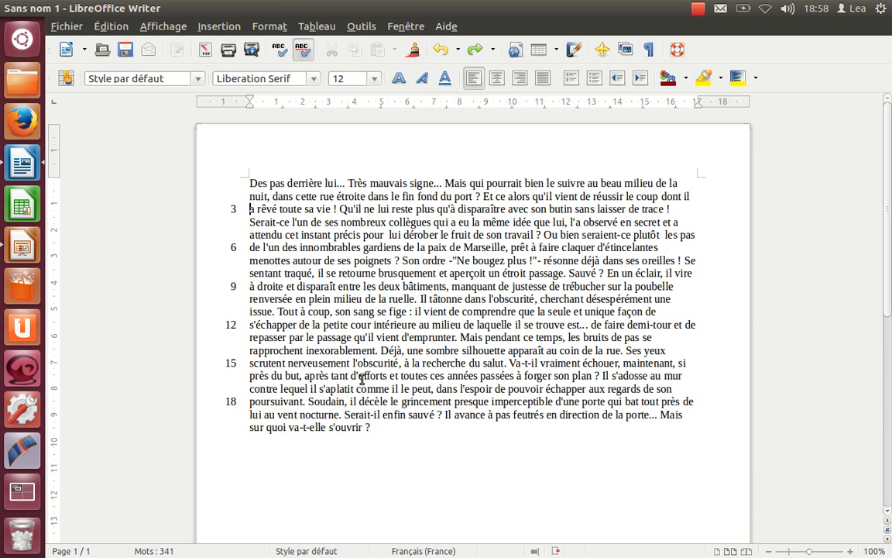
Add a "-" separator on every 1 line to the line numbering and apply it
click(357, 27)
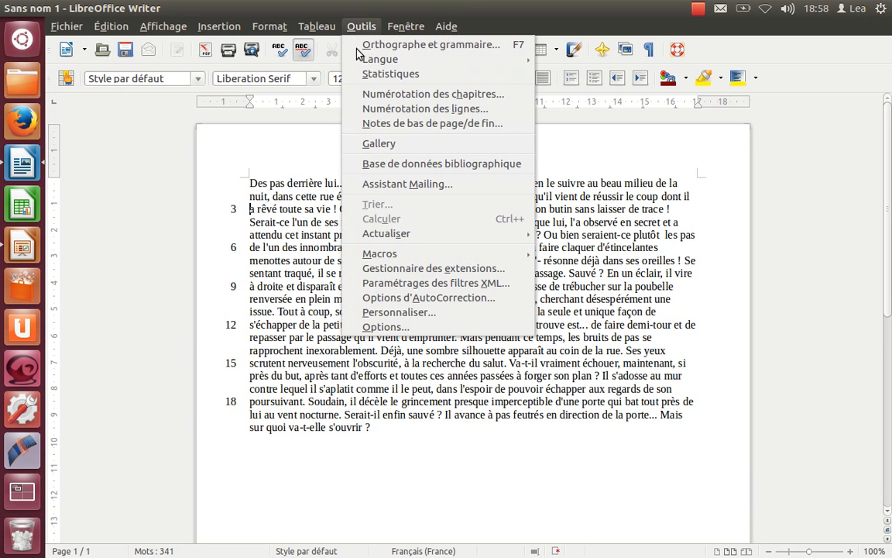
click(374, 110)
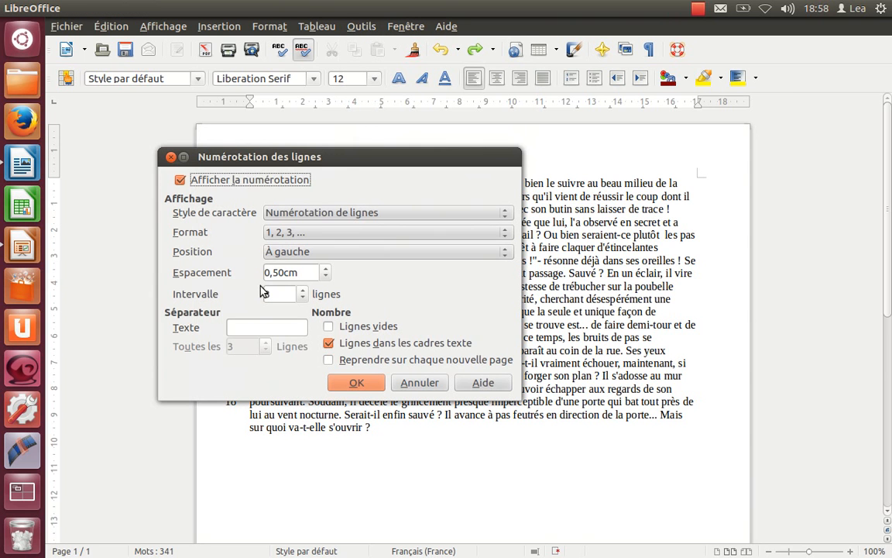
click(235, 330)
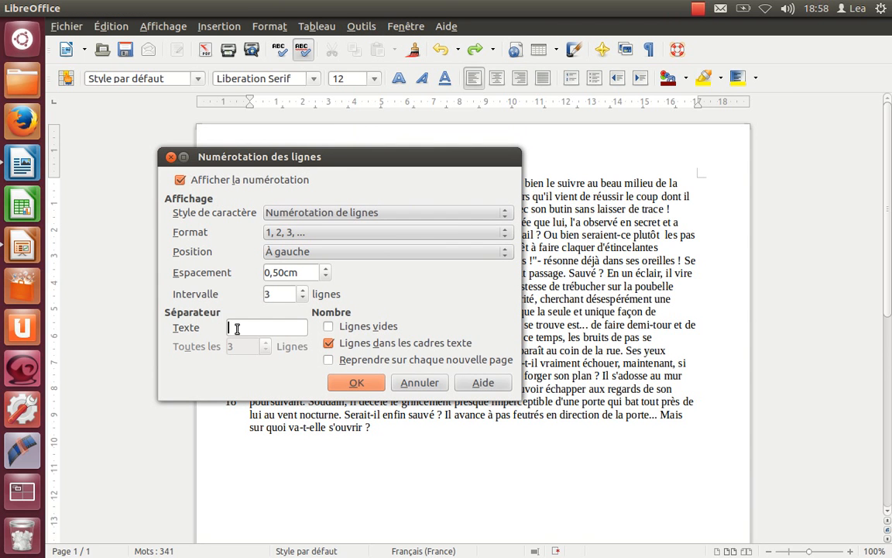
text(-)
click(266, 351)
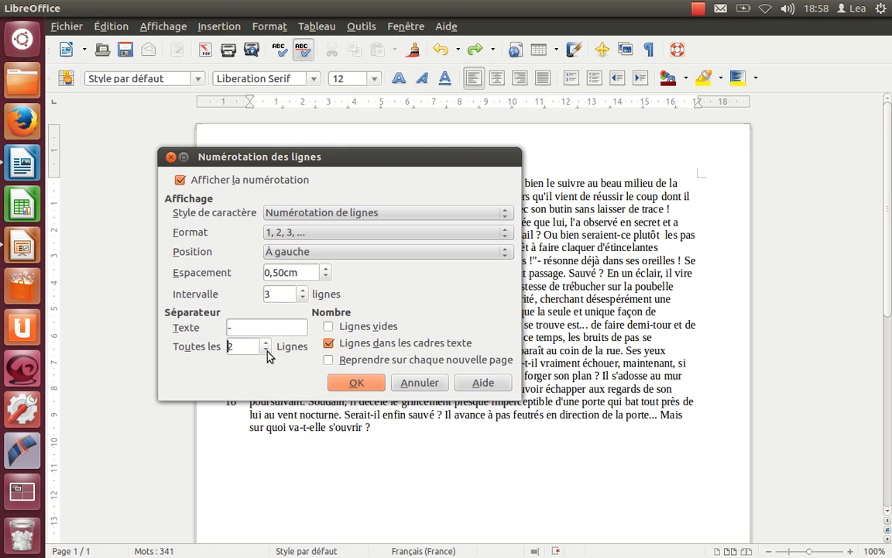
click(266, 351)
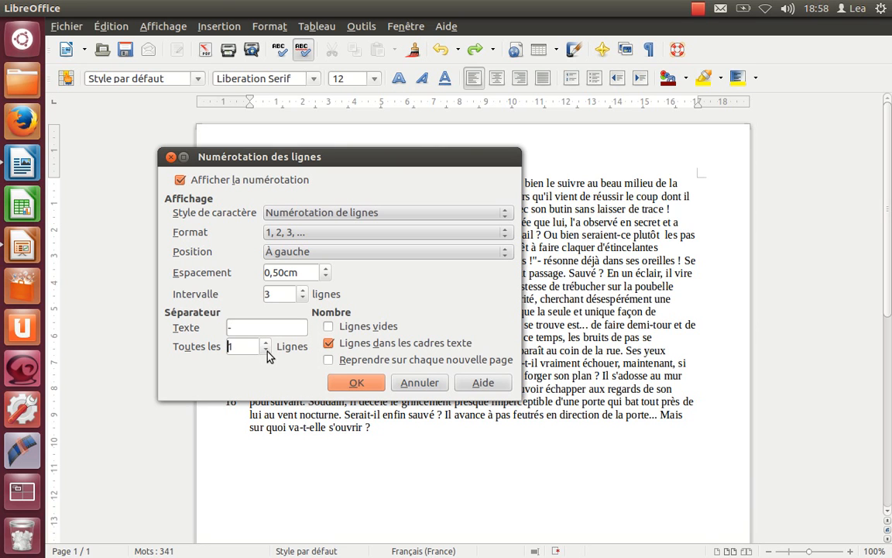
click(353, 382)
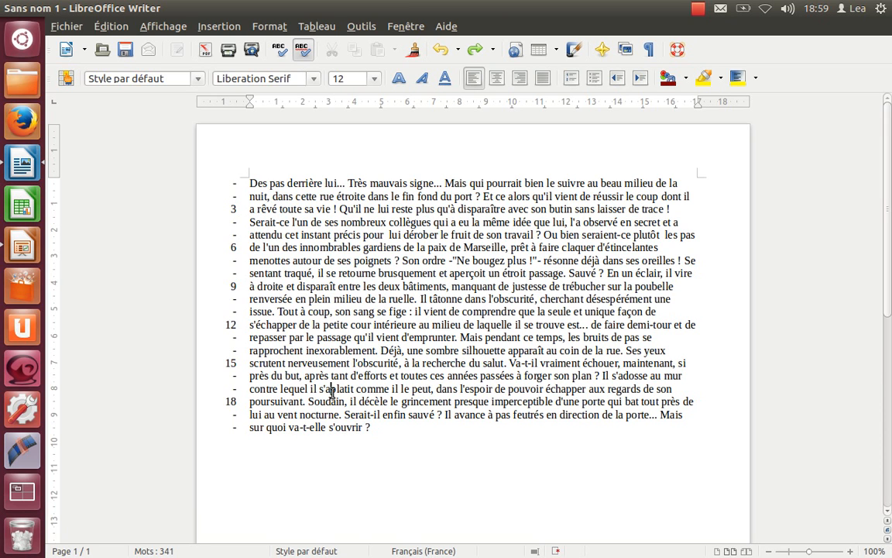
Display the formatting marks and delete the empty paragraph at the end of the text
click(649, 49)
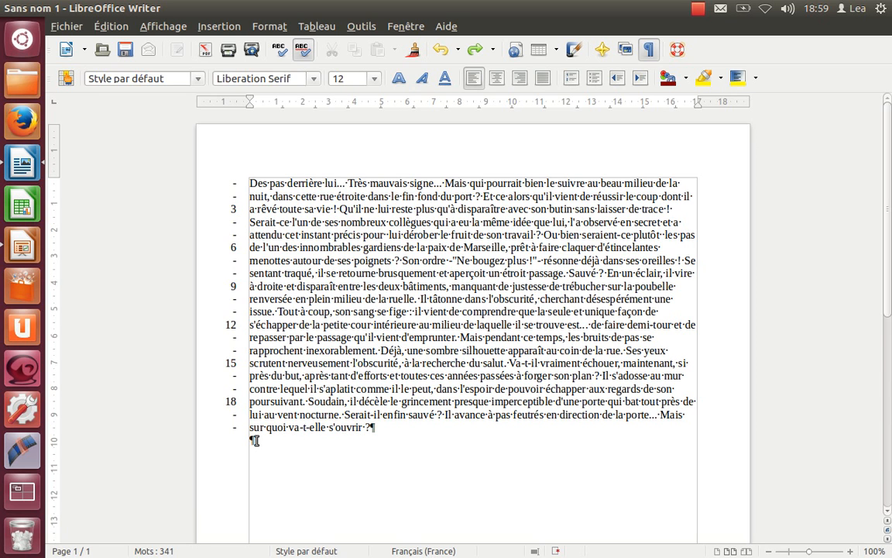
key(BackSpace)
Modify the "Style par défaut" paragraph style so its lines are excluded from line numbering, and close the styles window
click(263, 30)
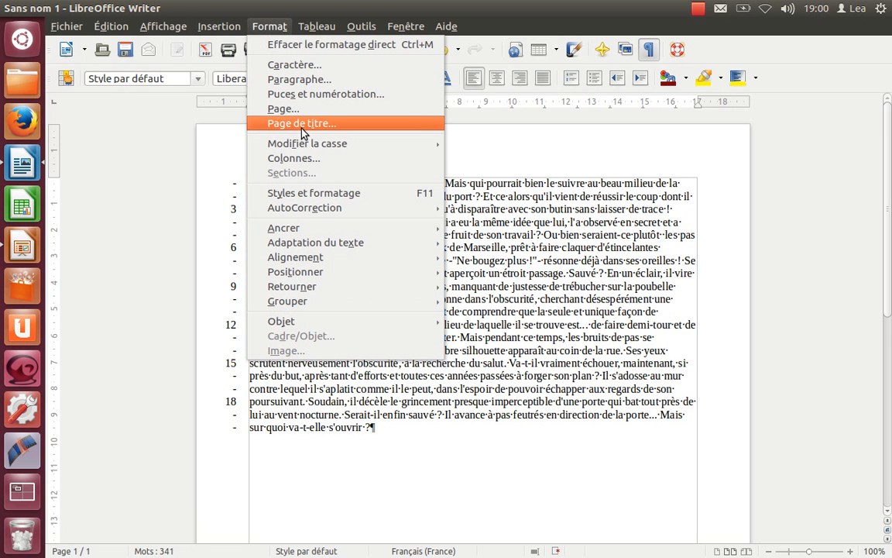
click(308, 192)
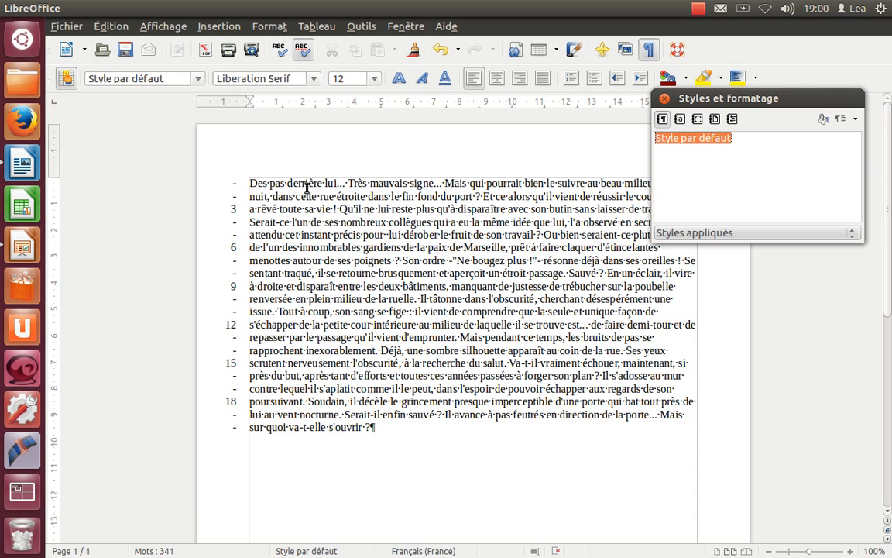
right_click(686, 146)
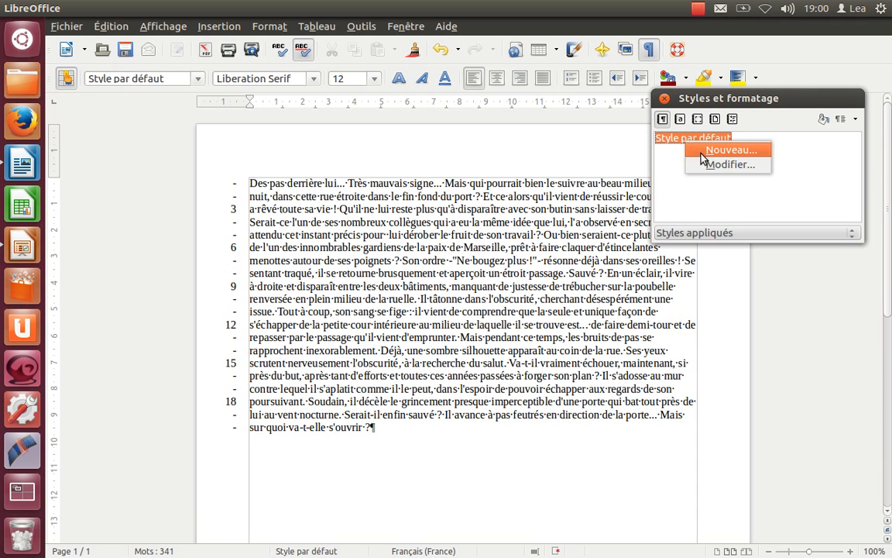
click(707, 165)
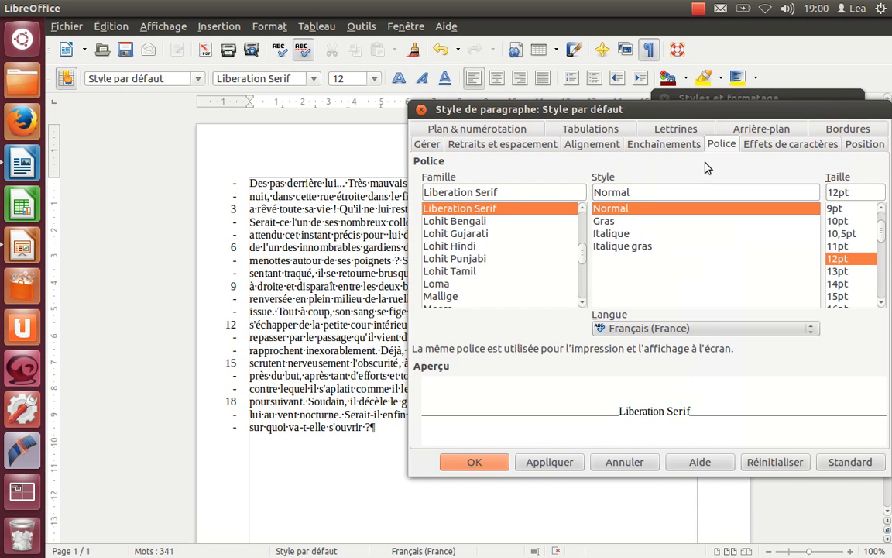
click(509, 131)
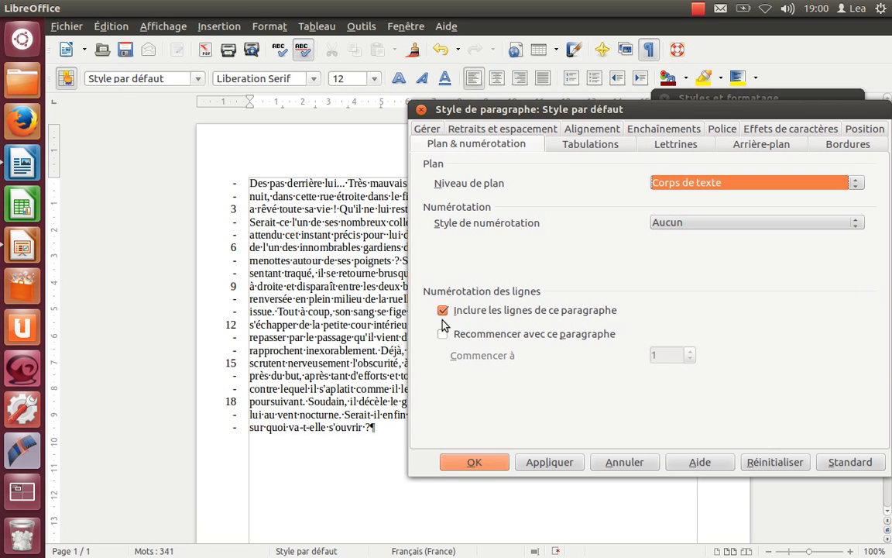
click(443, 312)
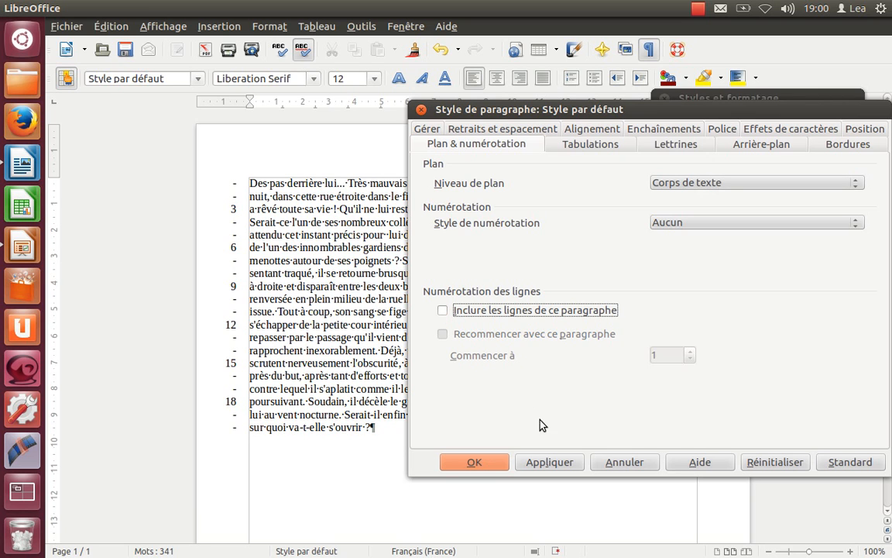
click(548, 462)
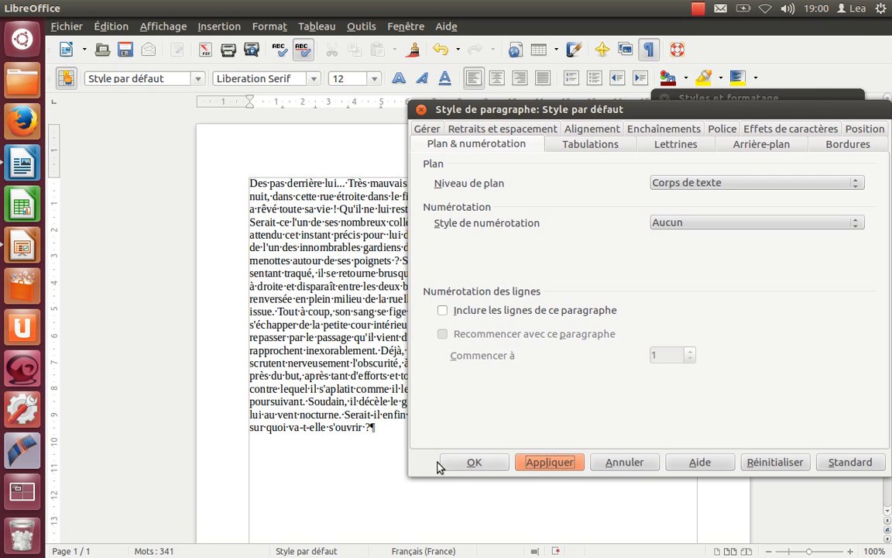
click(475, 463)
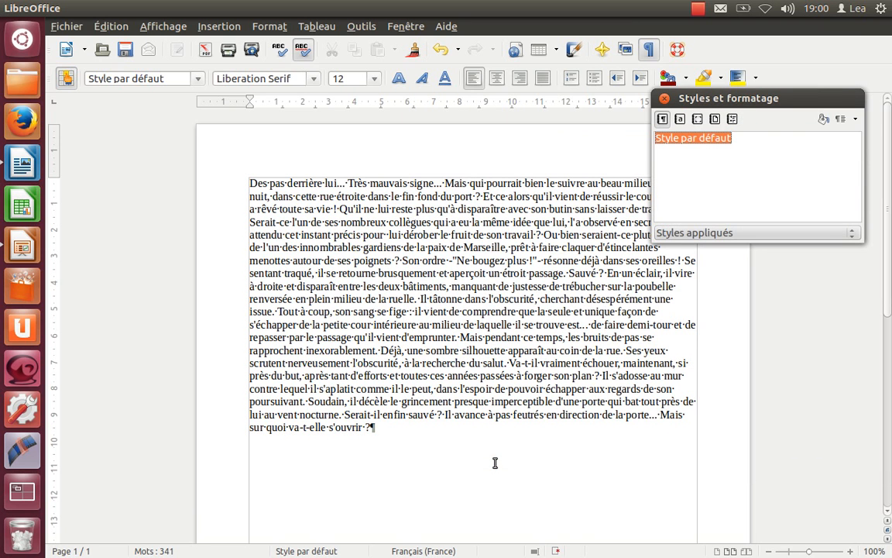
click(664, 98)
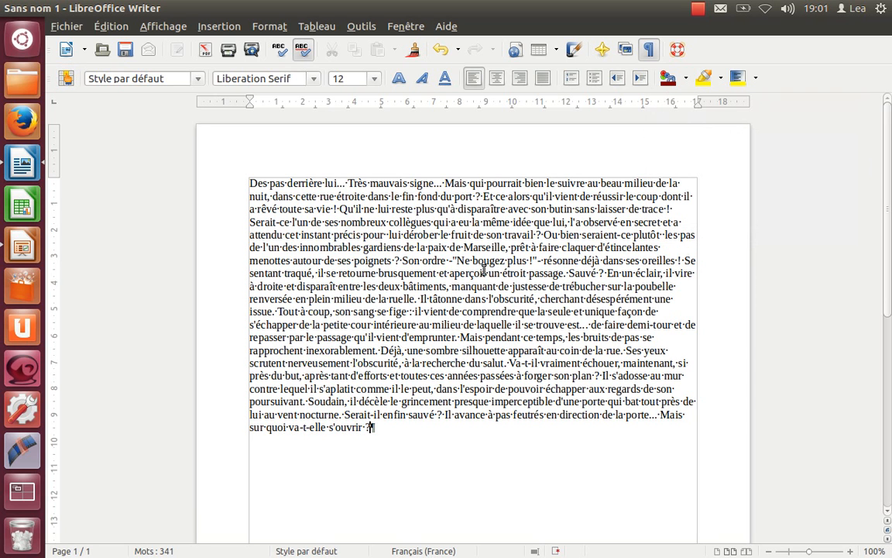
Split the text into three paragraphs, with breaks before "Son ordre" and before "Va-t-il vraiment échouer"
click(401, 261)
key(Return)
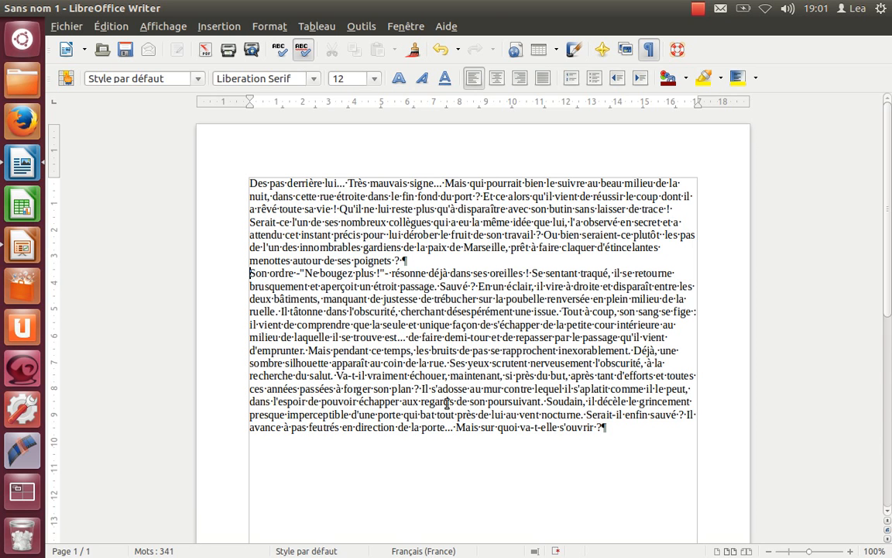
click(336, 374)
key(Return)
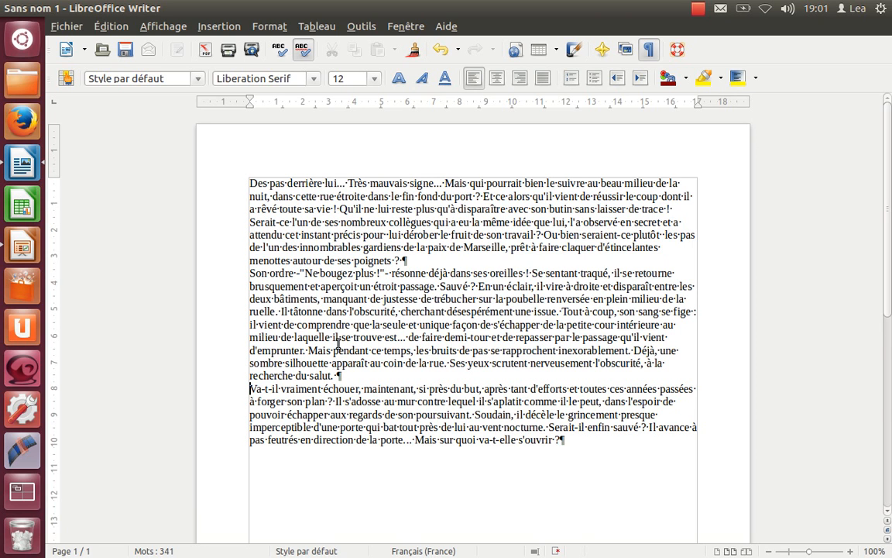
Create a new paragraph style named "essai" from the second paragraph, which starts with "Son ordre"
click(385, 299)
key(F11)
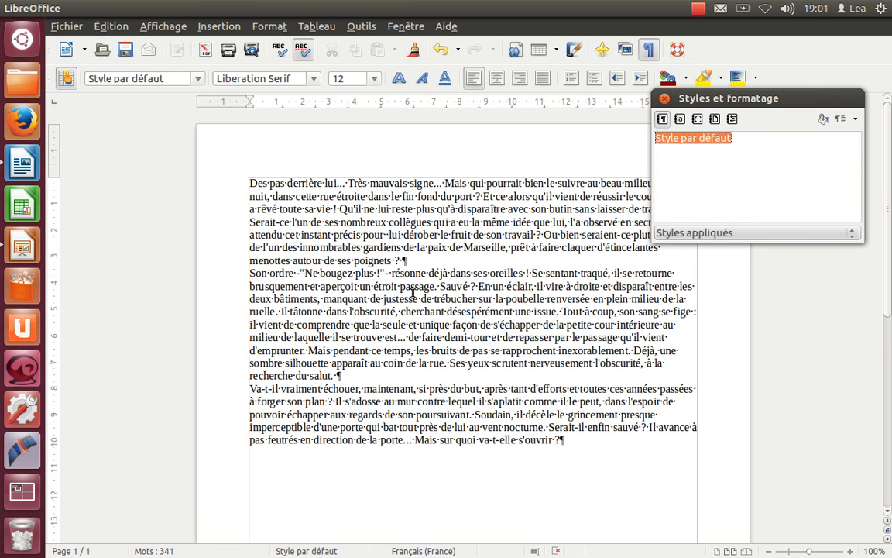
click(414, 292)
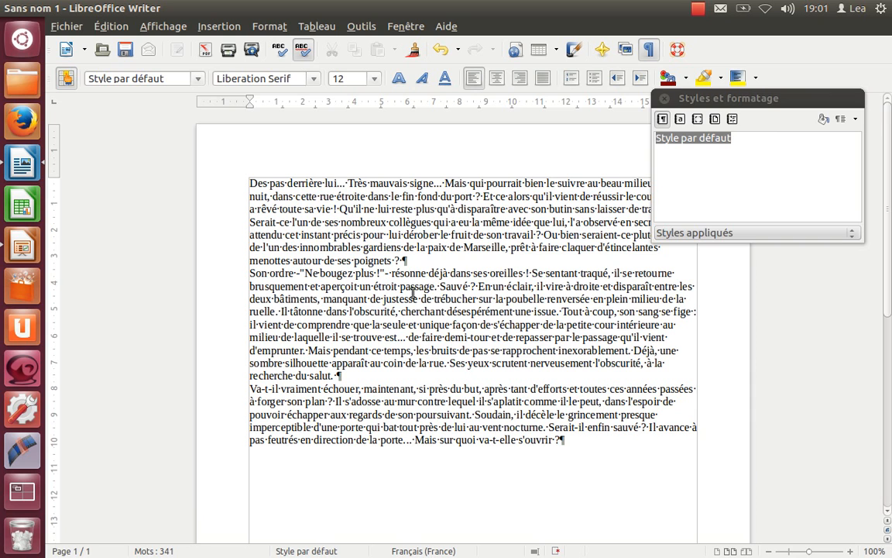
click(858, 122)
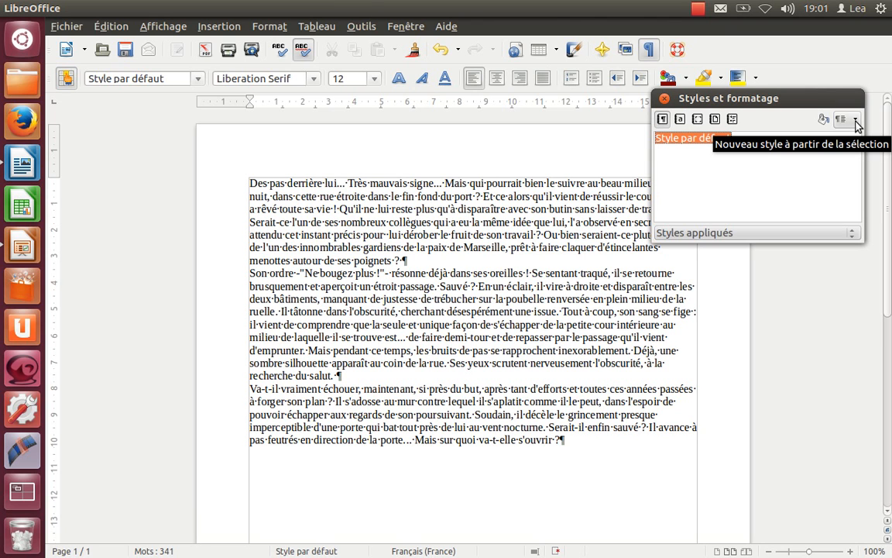
click(851, 124)
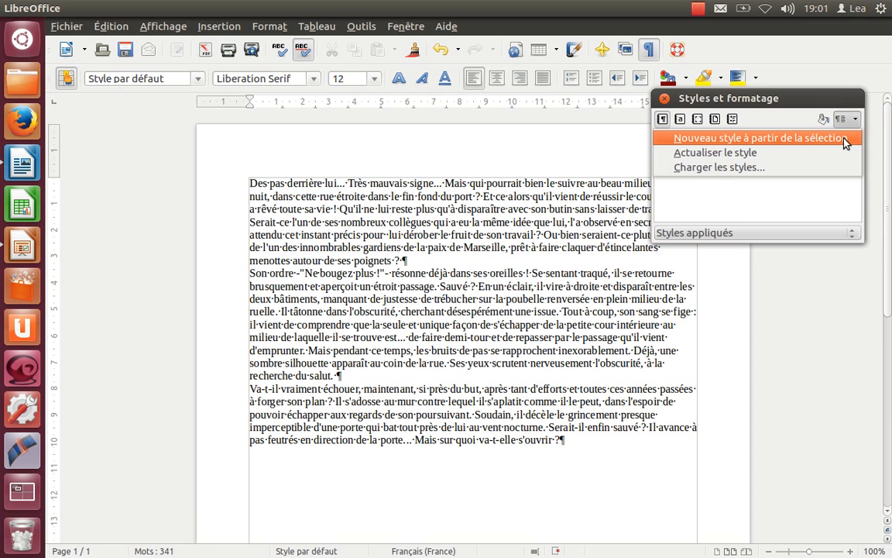
click(844, 140)
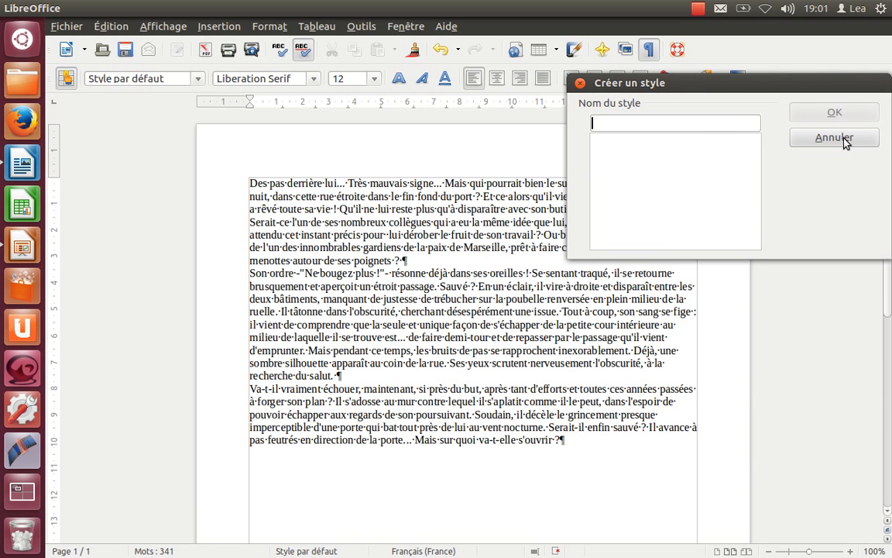
text(essai)
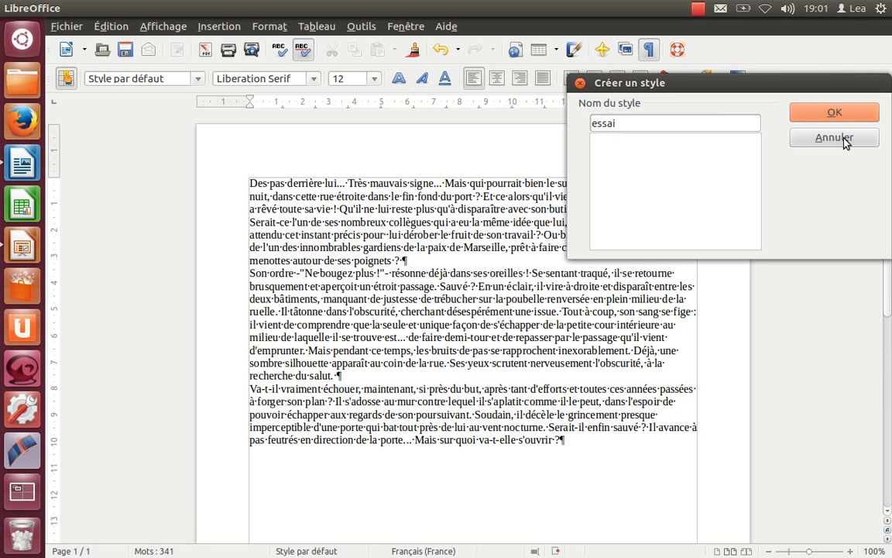
click(841, 115)
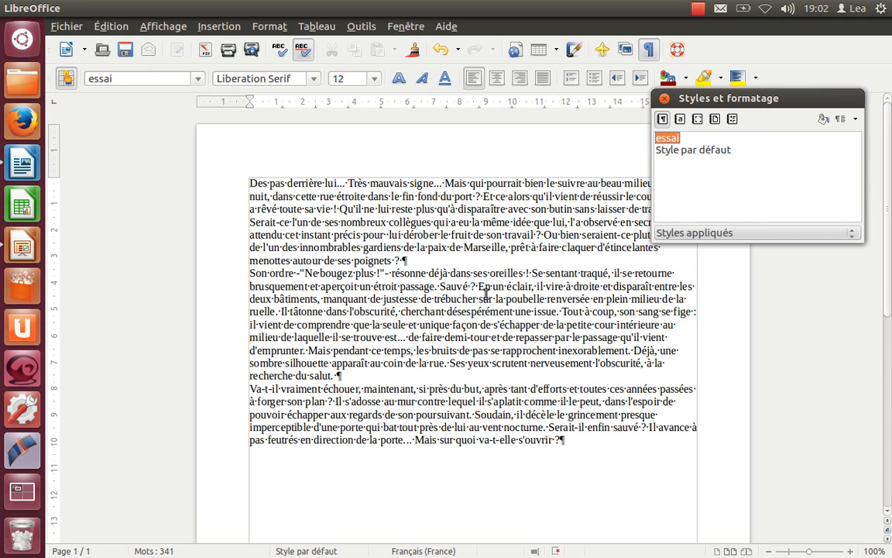
Check which paragraph style is applied to each of the three paragraphs in turn
click(490, 226)
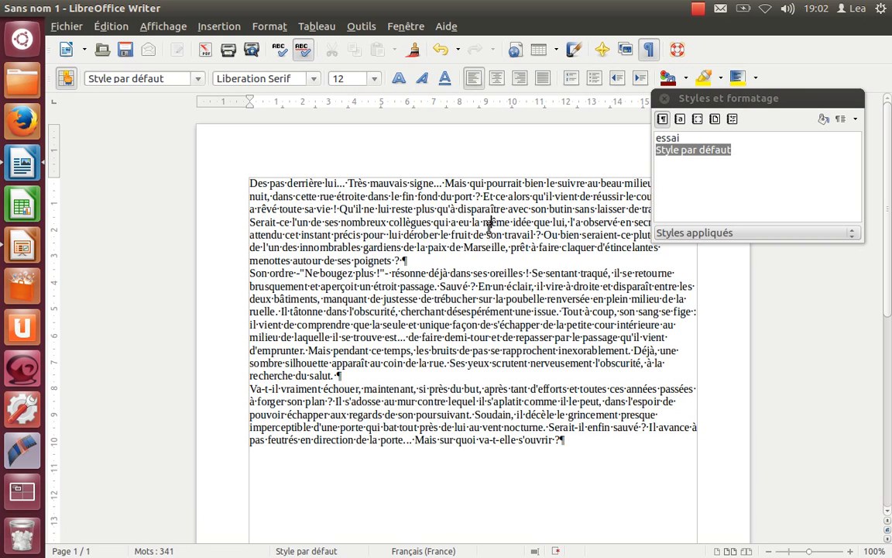
click(490, 287)
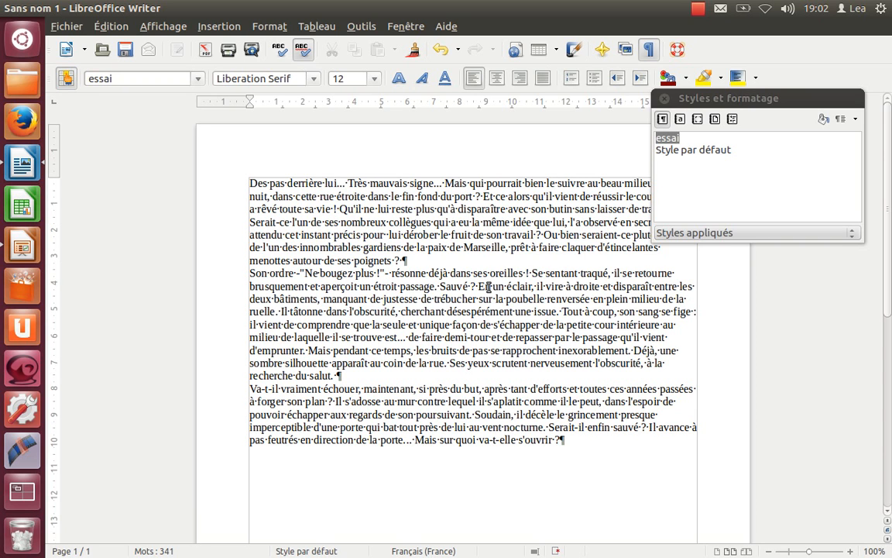
click(487, 401)
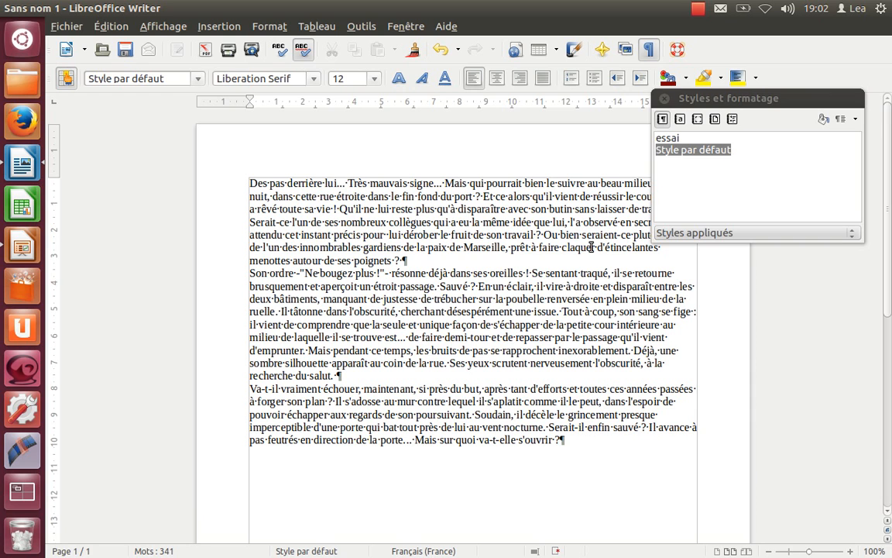
Modify the "essai" paragraph style so its lines are included in line numbering, and close the styles window
right_click(671, 141)
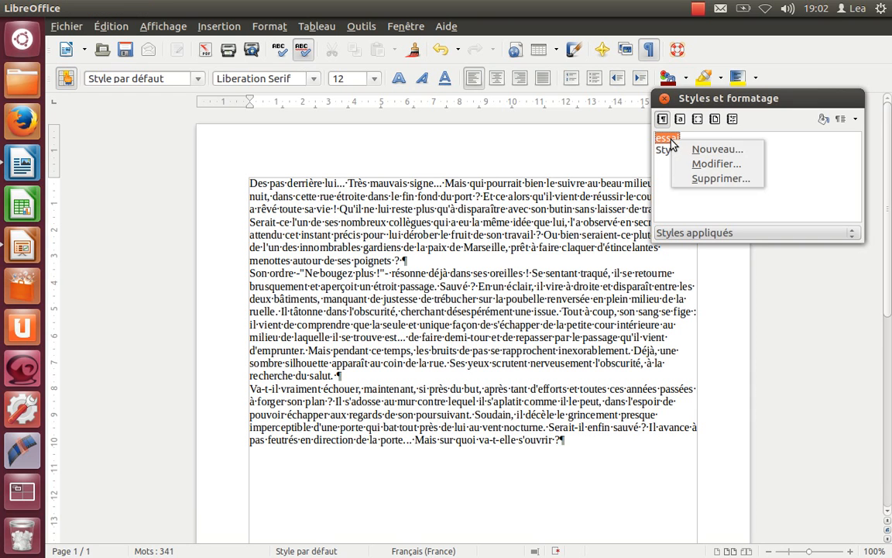
click(703, 167)
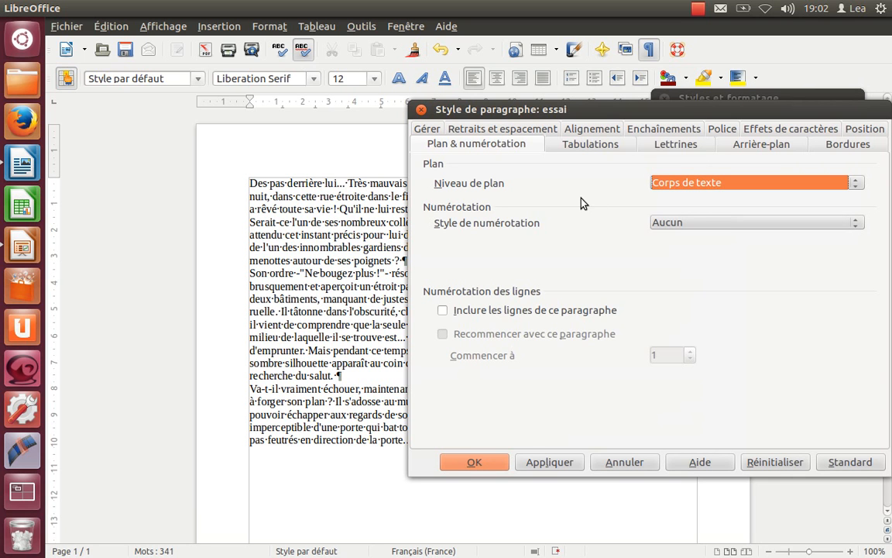
click(442, 311)
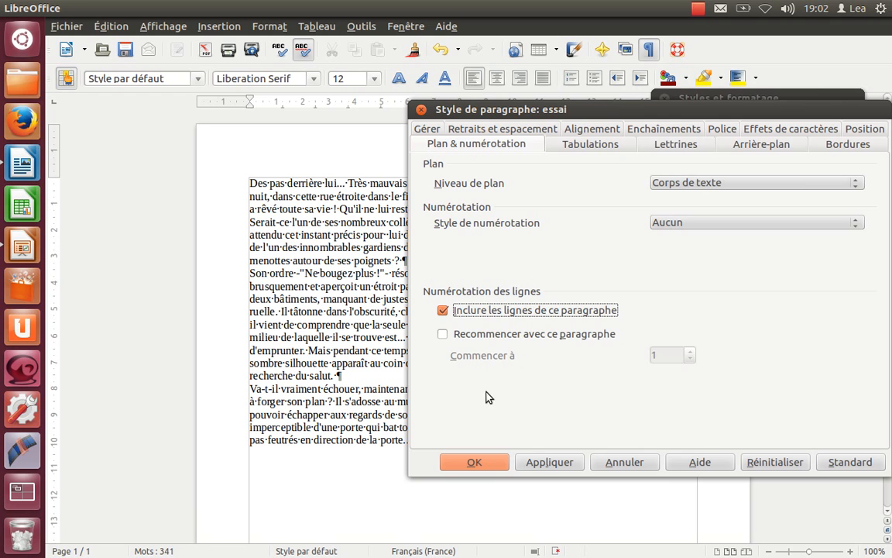
click(540, 463)
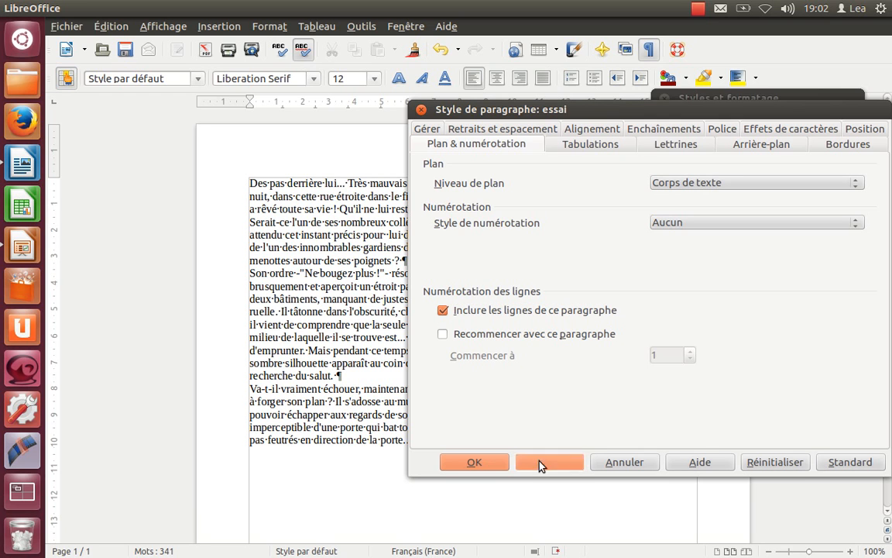
click(478, 463)
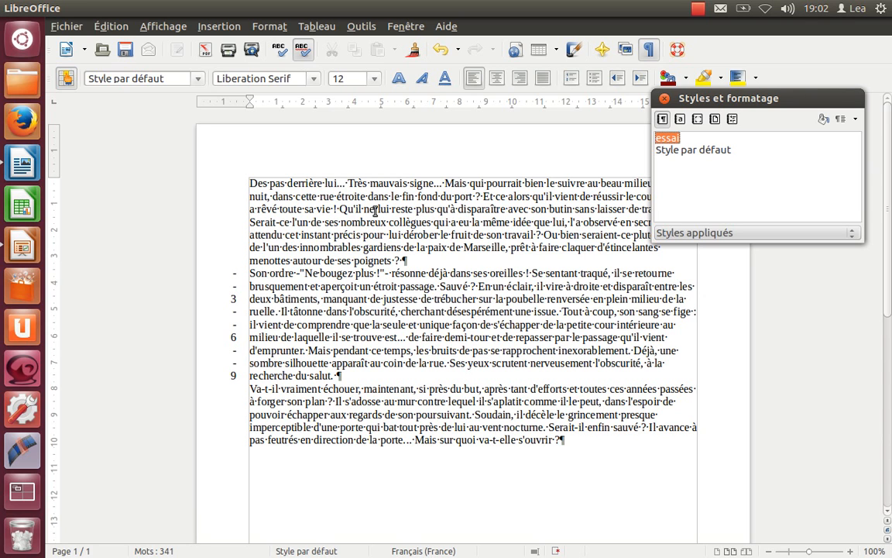
click(664, 100)
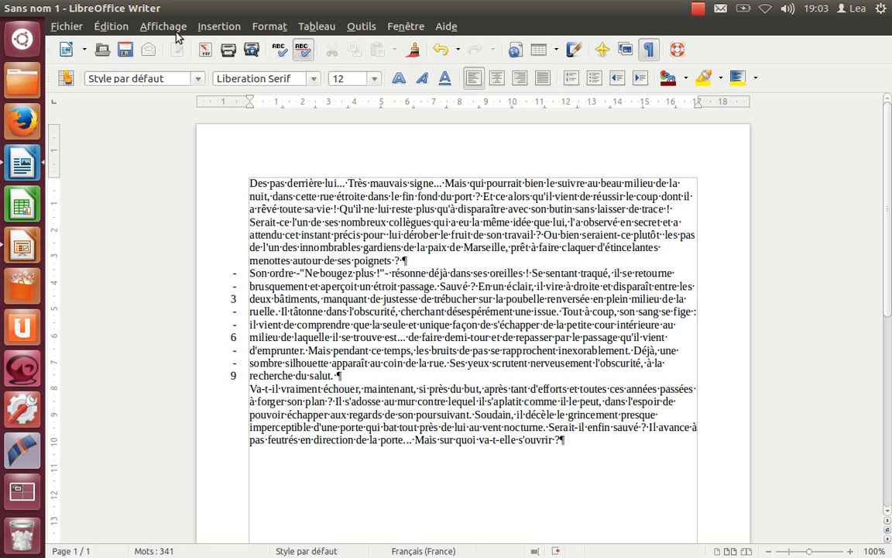
Set the document's line numbering interval to 4 lines
click(267, 26)
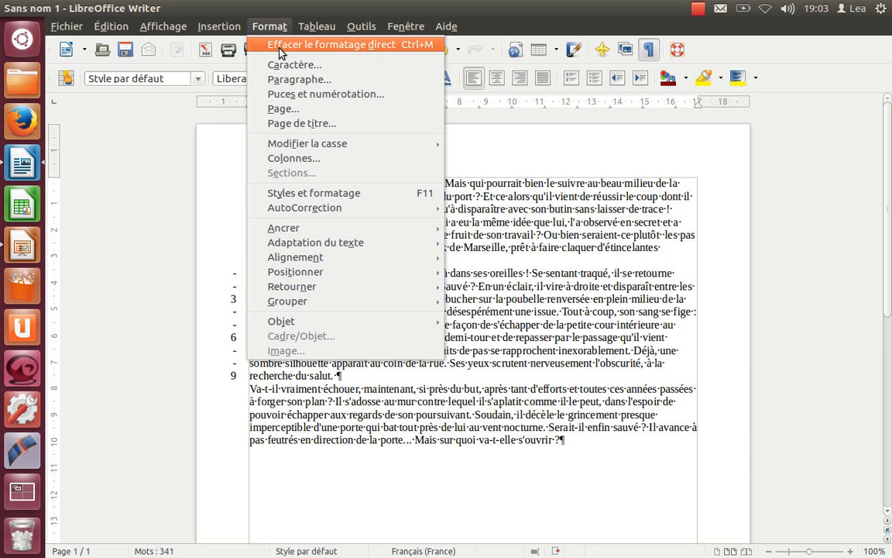
click(482, 159)
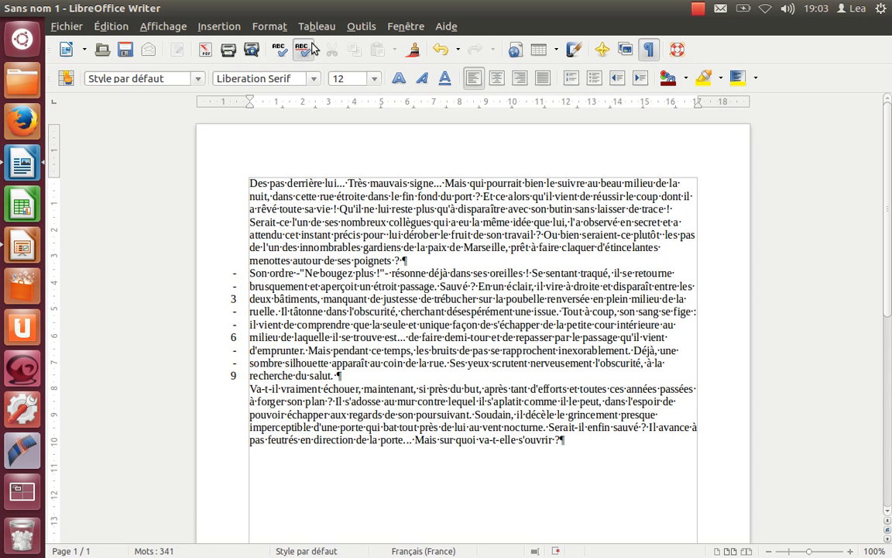
click(361, 26)
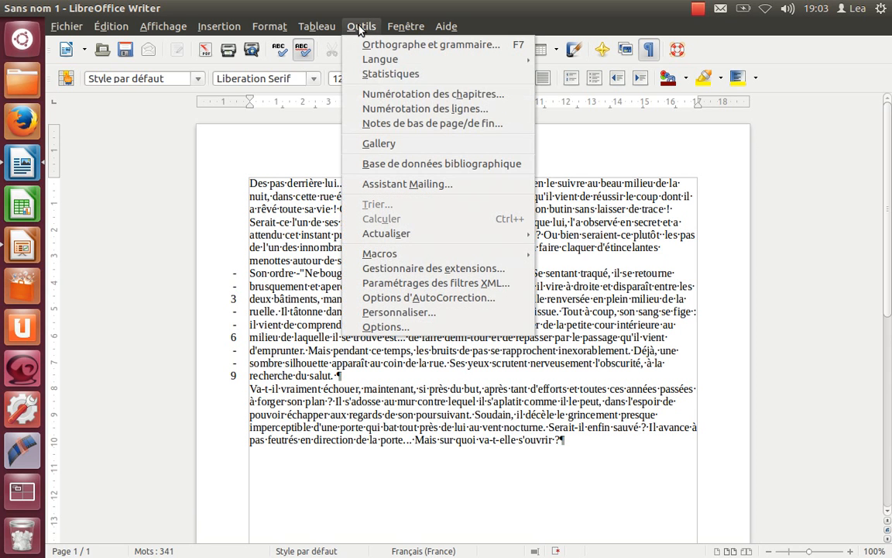
click(380, 112)
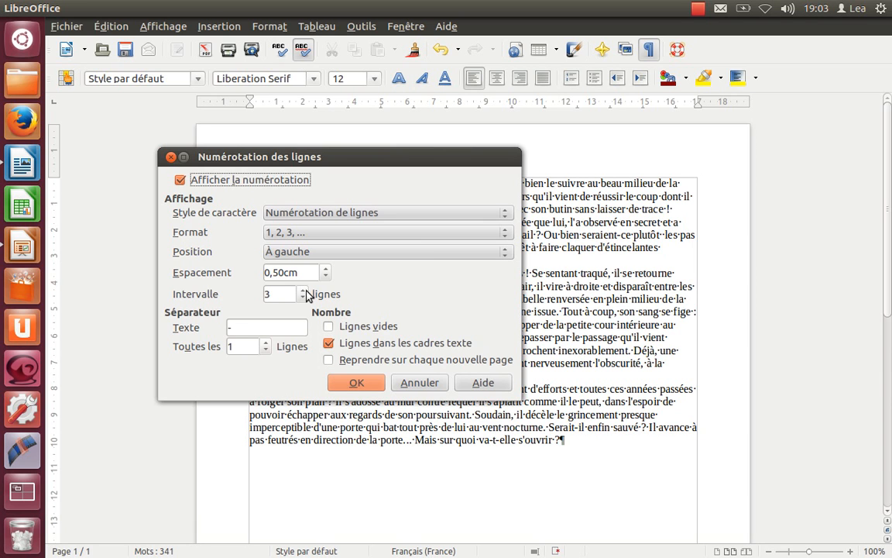
click(304, 291)
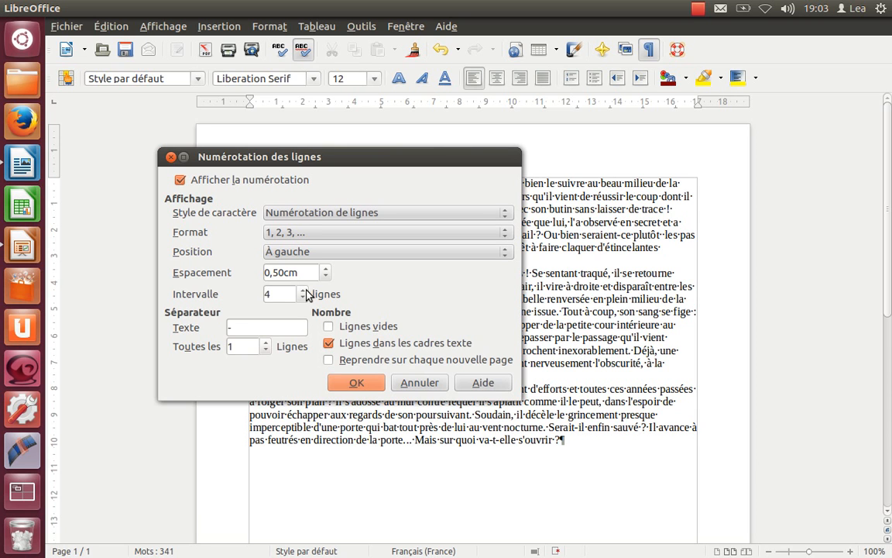
click(365, 382)
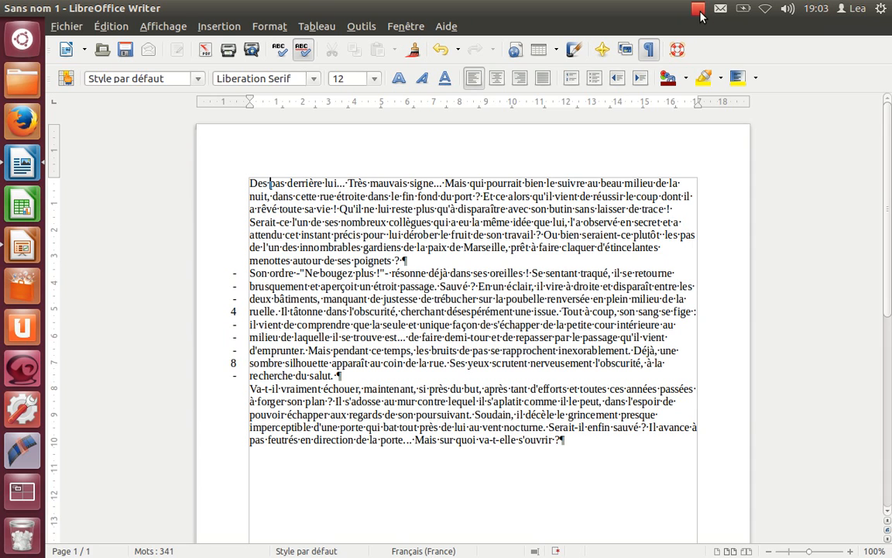